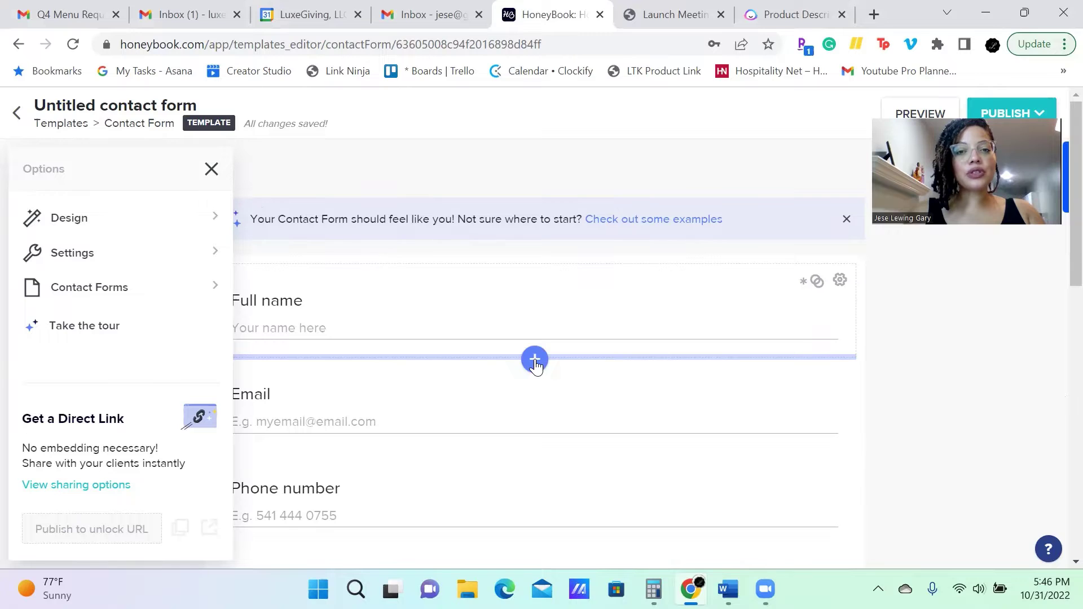
Add a cover image block to the contact form and move it above the Full name field.
left_click(534, 359)
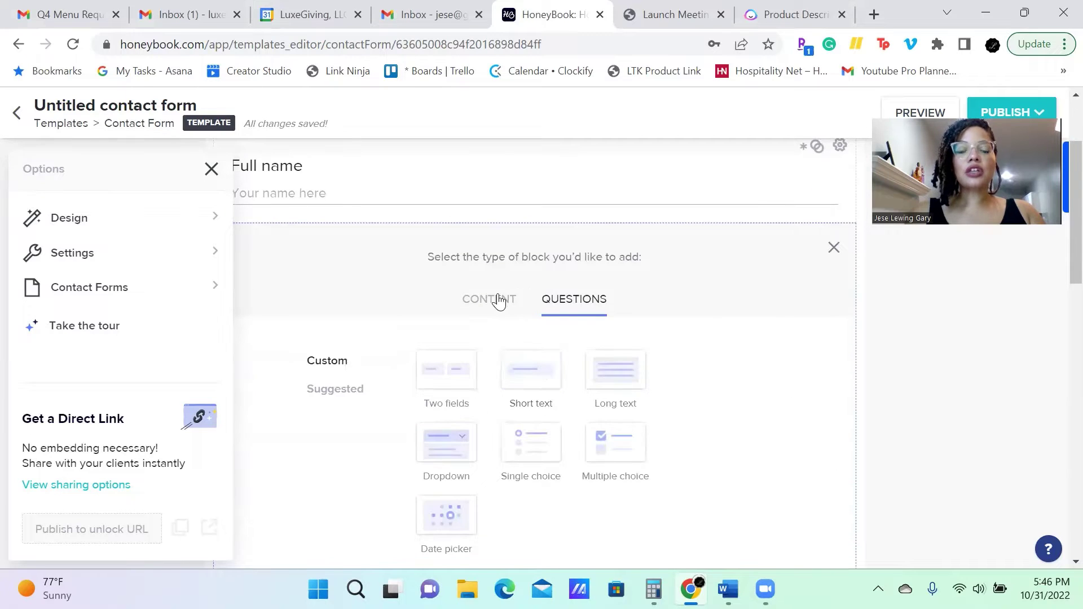
left_click(494, 300)
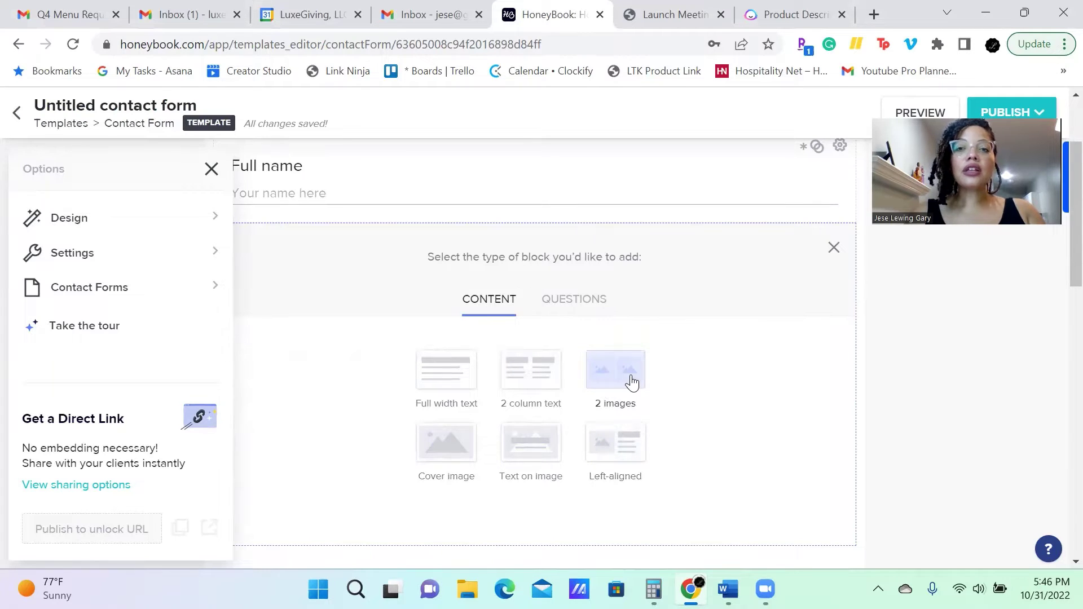
left_click(460, 457)
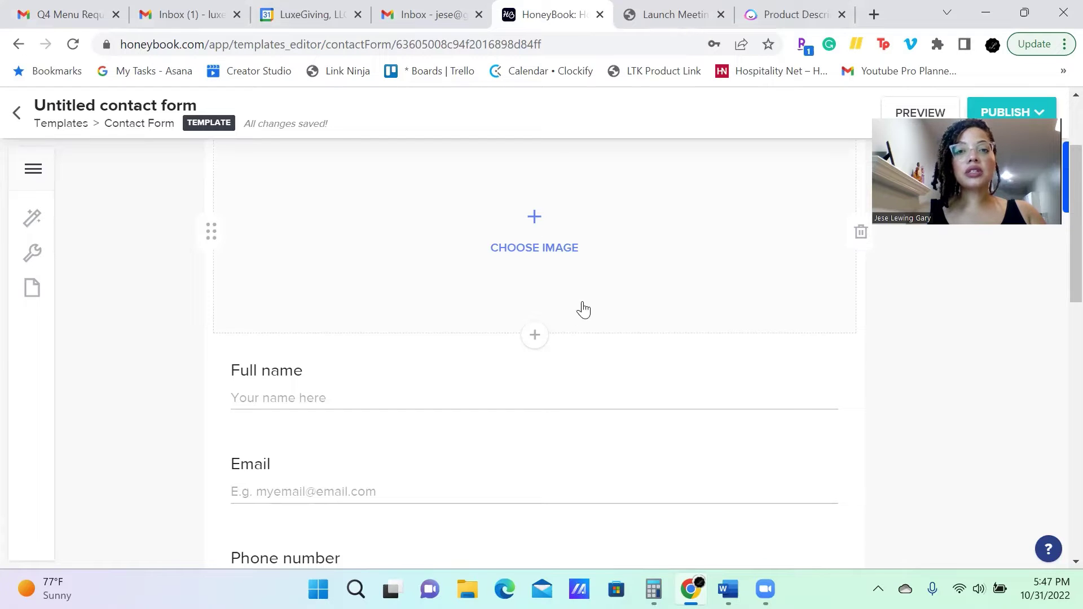
left_click_drag(212, 232, 240, 216)
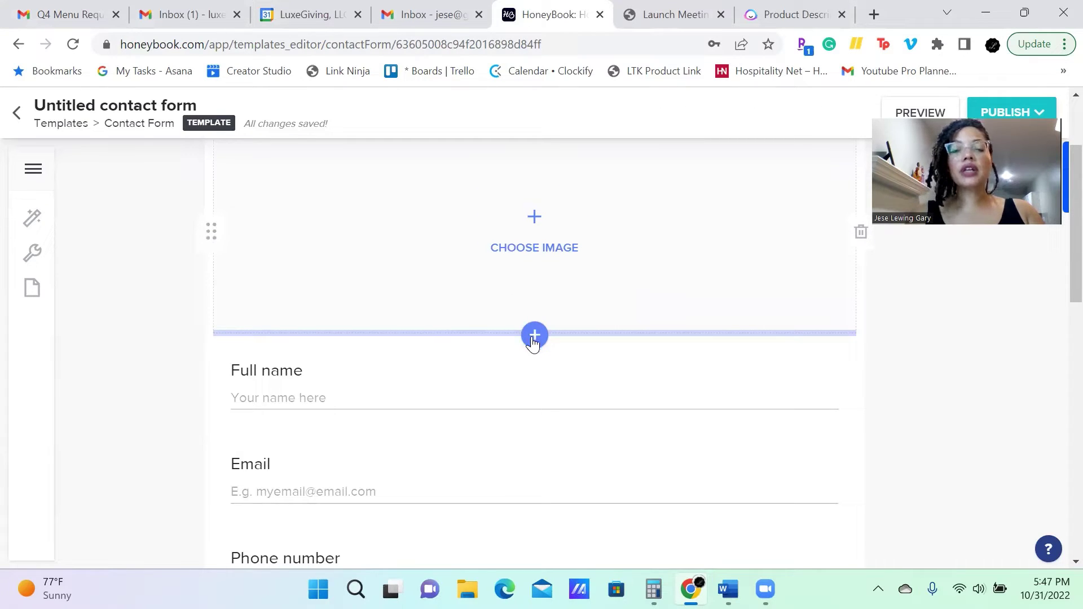
Add a full width text block directly below the cover image and enter the text "Example".
left_click(533, 336)
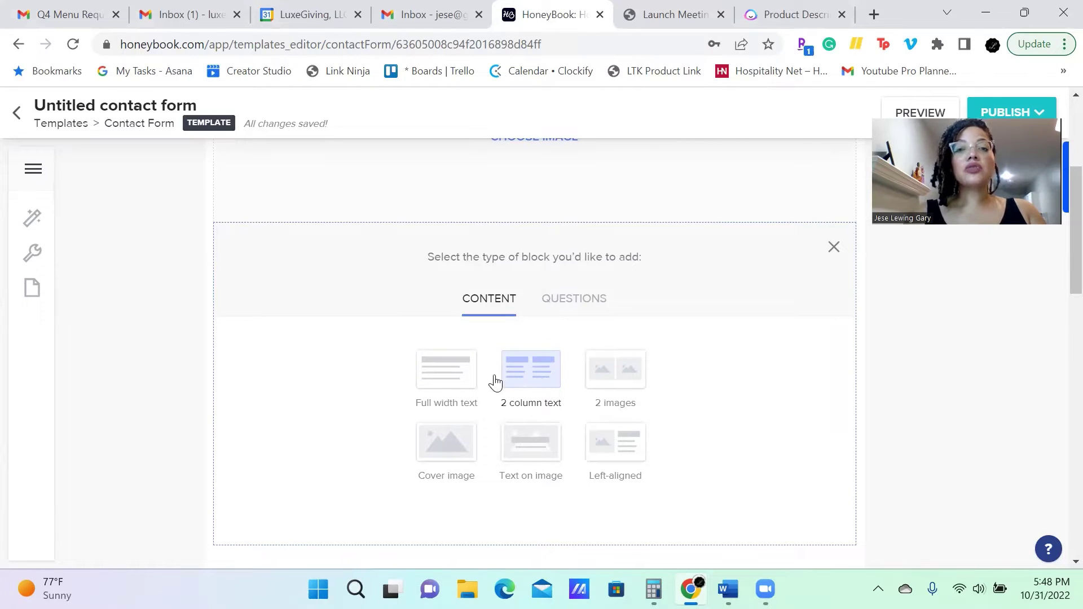
left_click(449, 378)
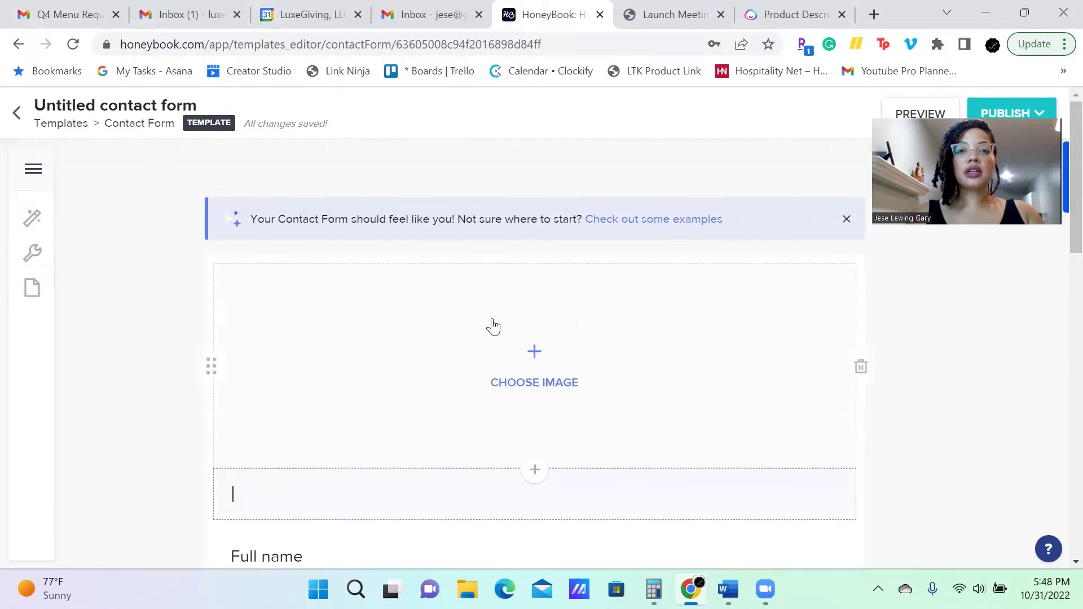
scroll(488, 338, "down", 3)
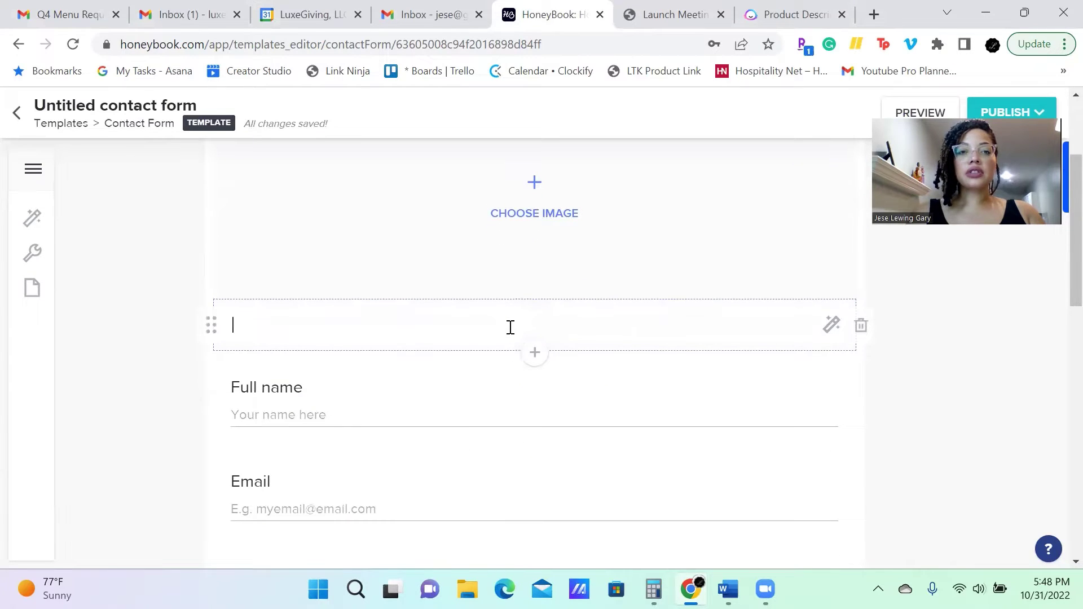
type("T")
key("BackSpace")
type("Example")
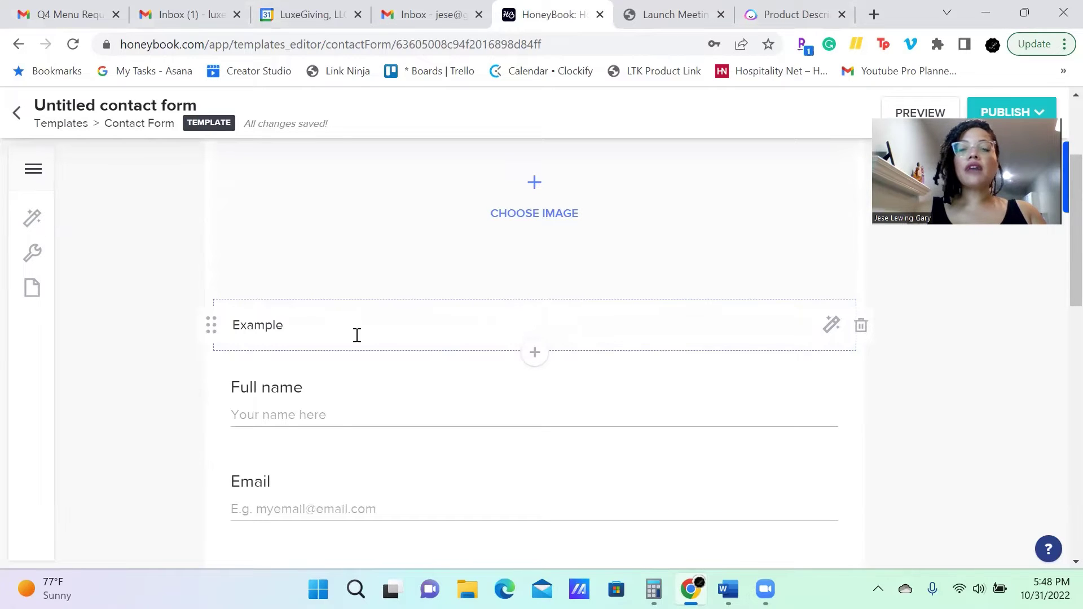
Add a 2 column text block below Project date, with "Give more informaton" in the first column and "Gives more information" in the second.
scroll(451, 420, "down", 2)
scroll(504, 428, "down", 3)
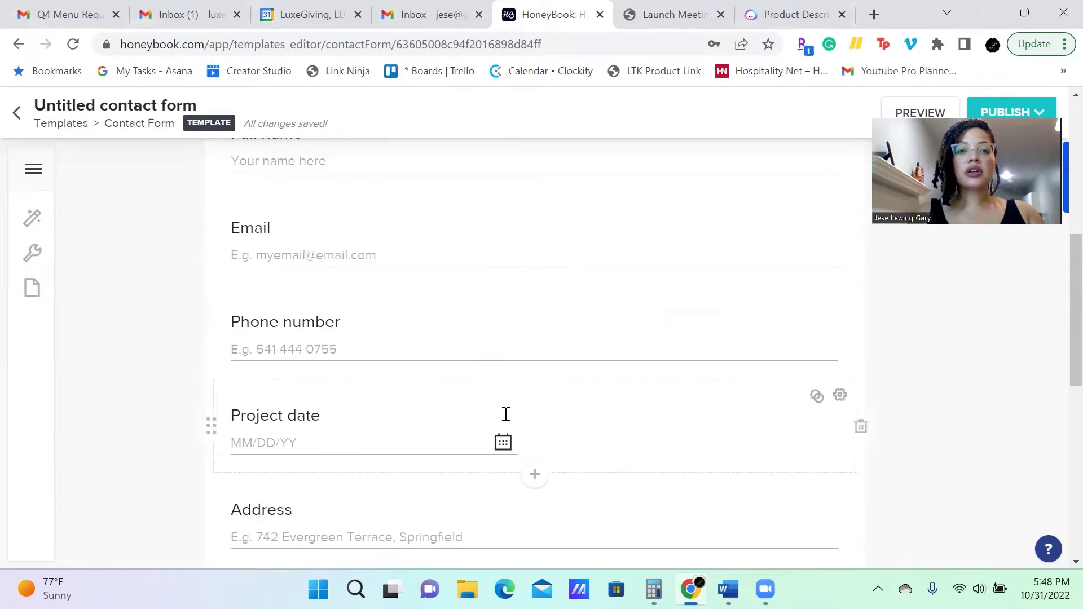
left_click(535, 473)
left_click(485, 305)
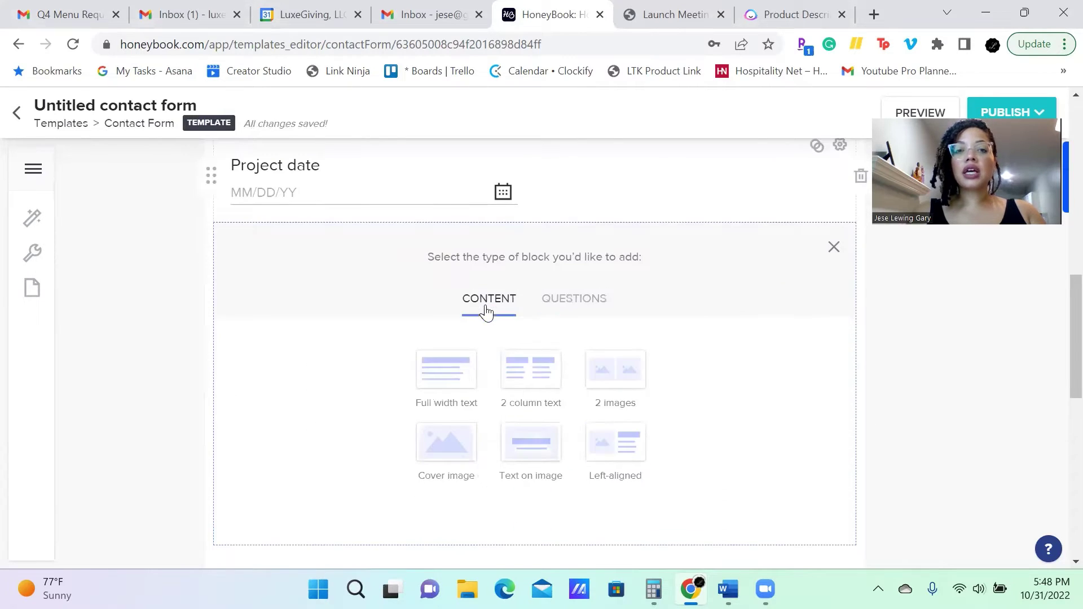
left_click(533, 386)
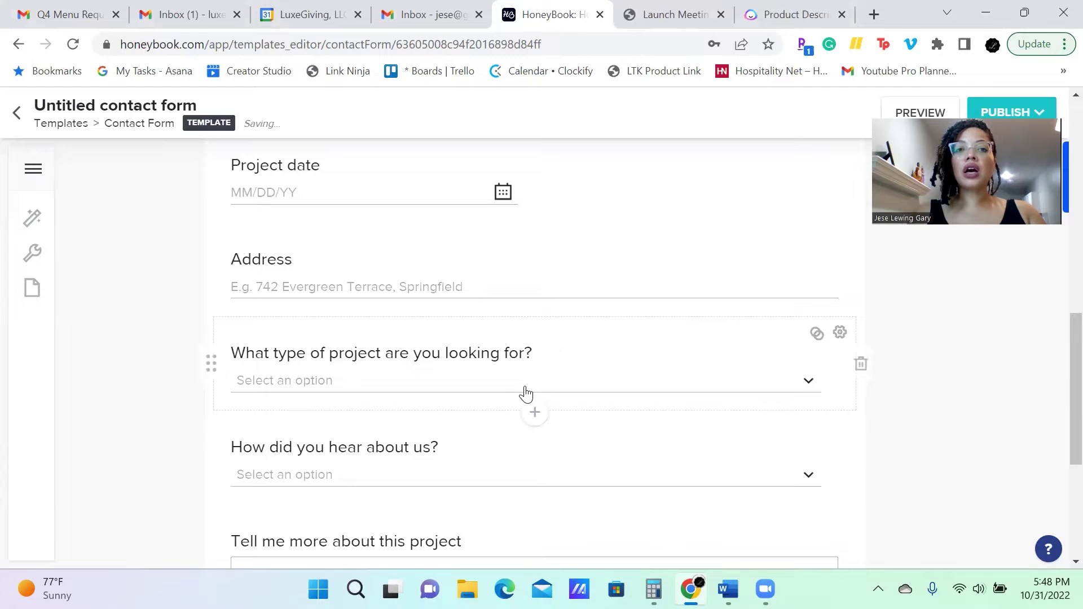
left_click(362, 248)
type("Give more informaton")
left_click(266, 370)
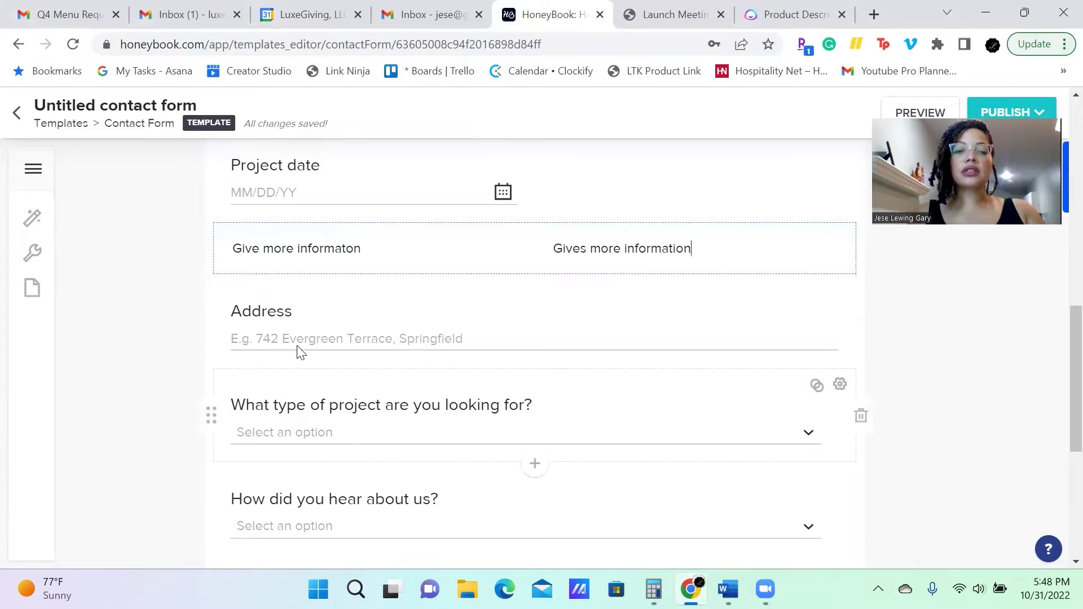
Insert a left-aligned image and text block after the "Tell me more about this project" question.
scroll(336, 447, "down", 5)
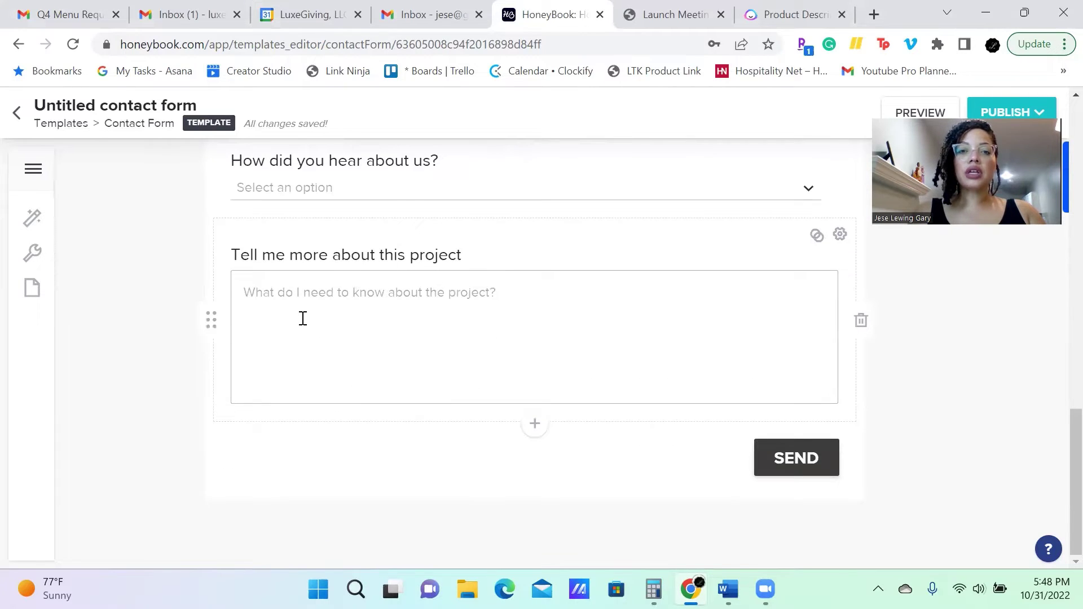
left_click(535, 423)
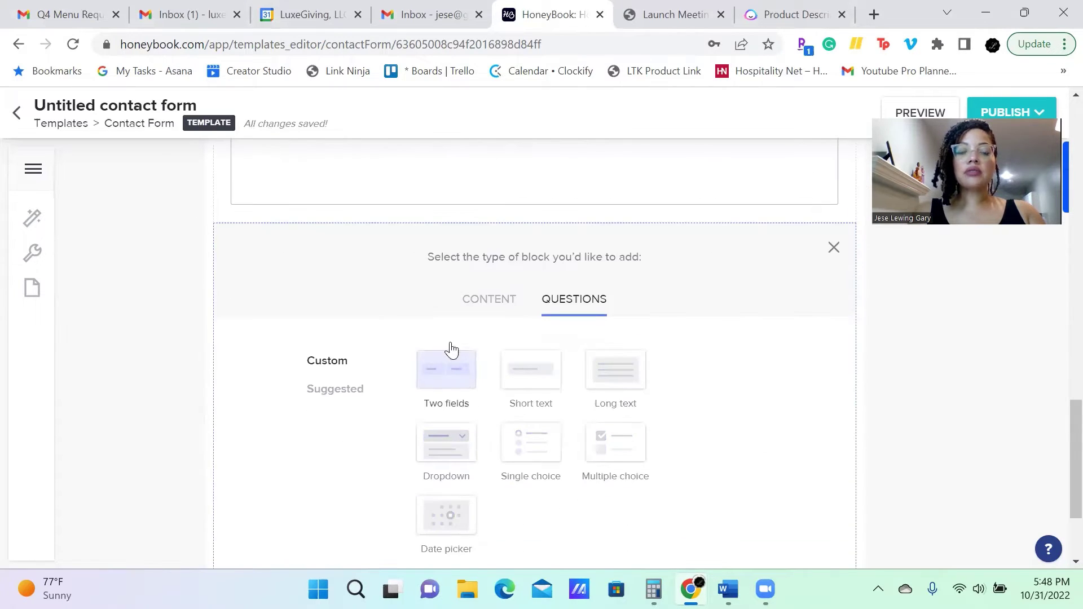
left_click(498, 301)
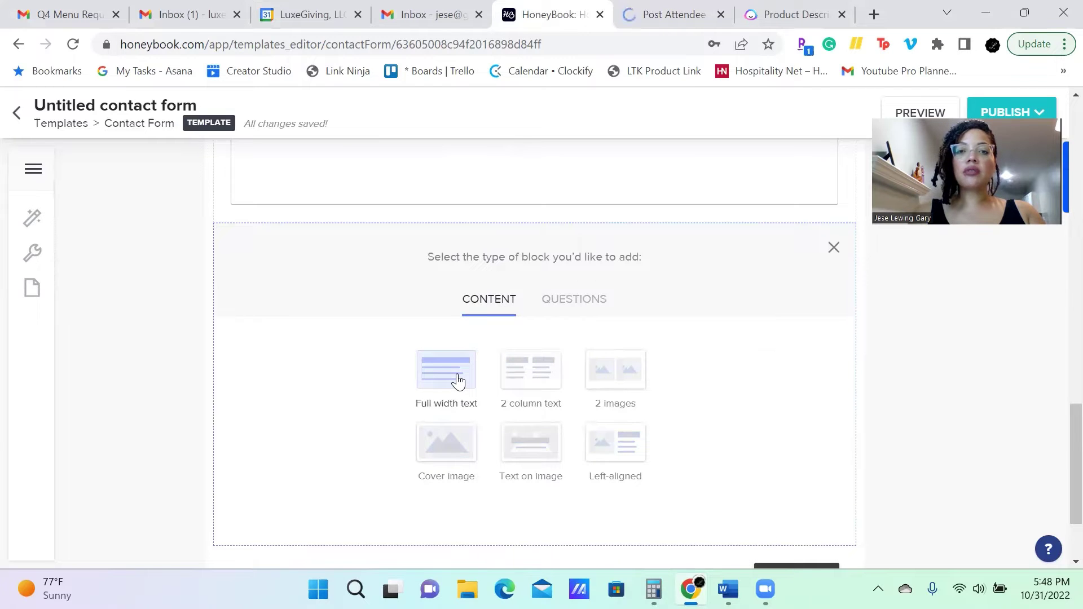
left_click(616, 443)
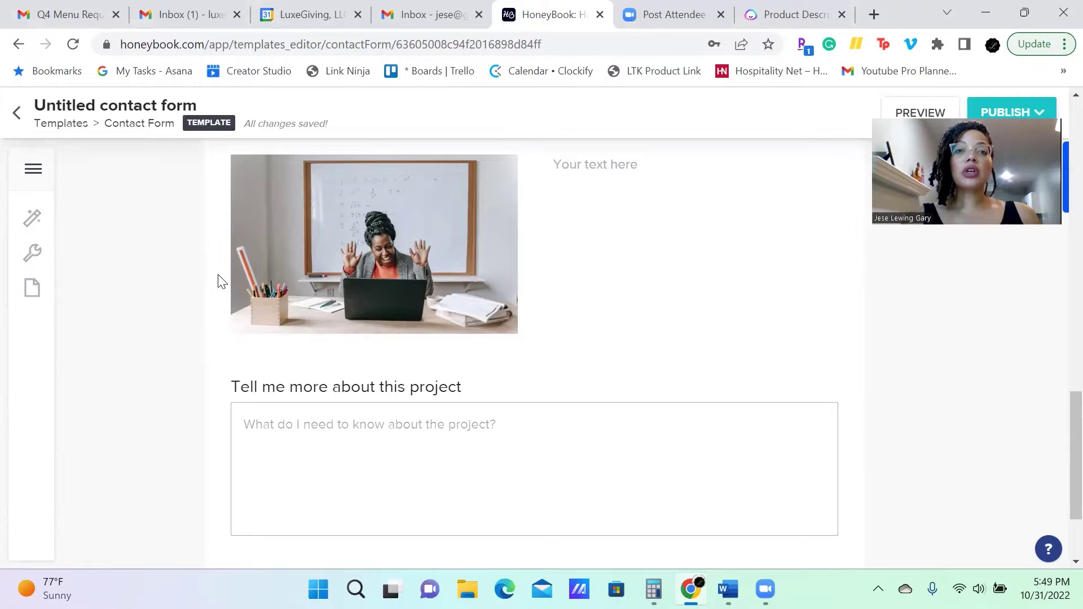
Move the left-aligned image and text block from above to below the "Tell me more about this project" question.
mouse_move(282, 220)
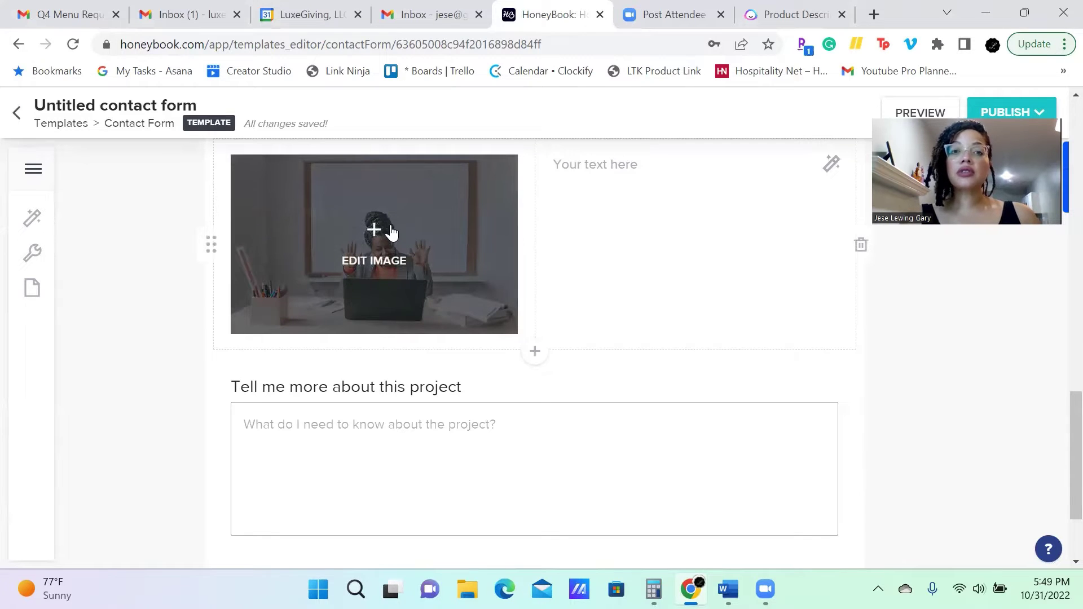
scroll(395, 235, "up", 3)
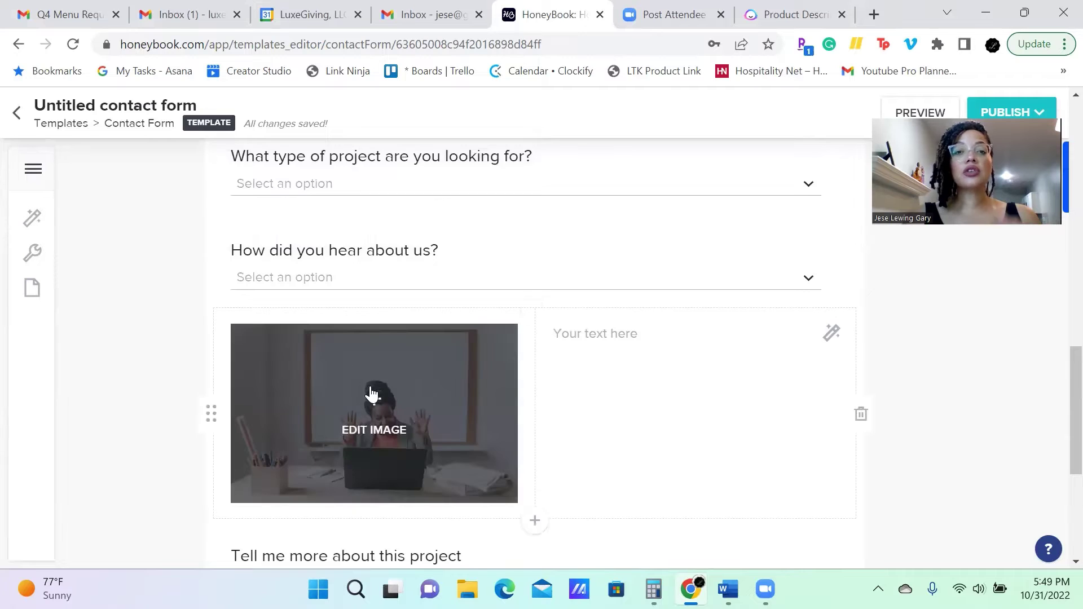
scroll(370, 403, "down", 3)
left_click_drag(209, 246, 271, 457)
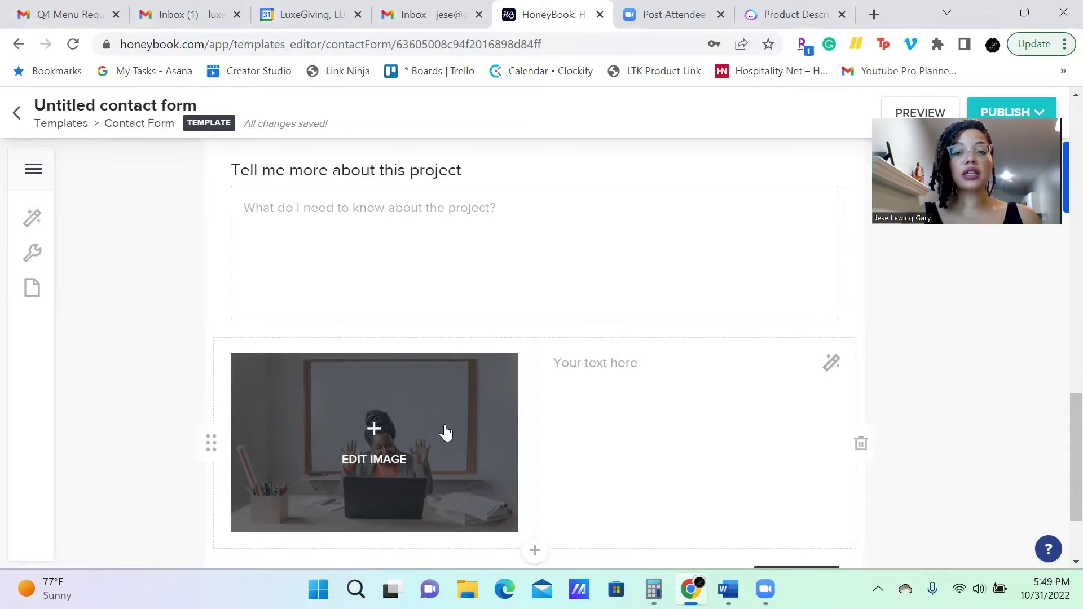
Compare the custom and suggested question blocks that can be added below "How did you hear about us?".
scroll(540, 307, "up", 3)
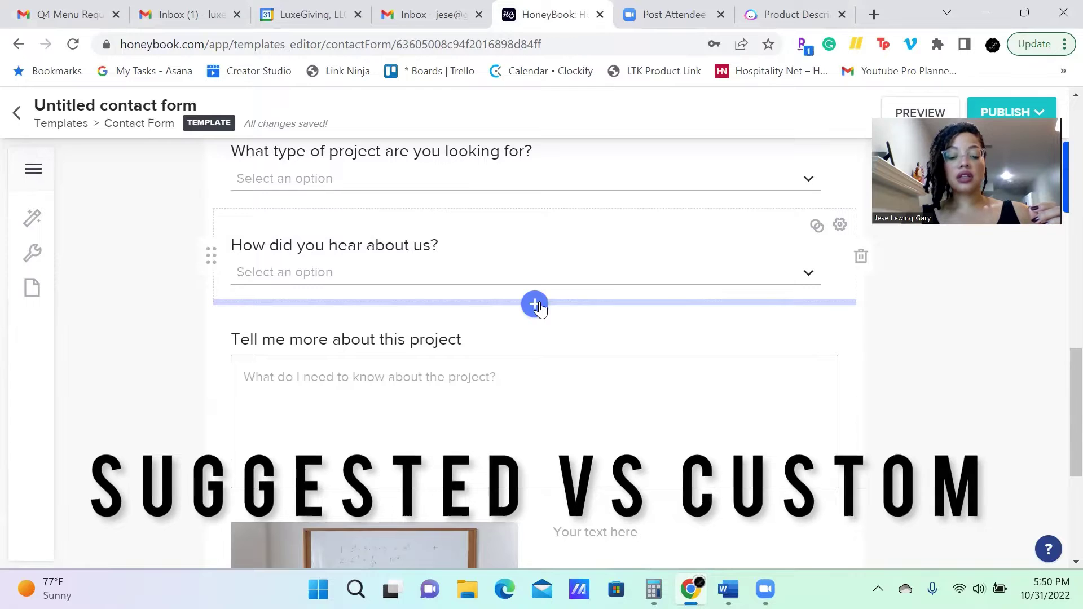
left_click(536, 305)
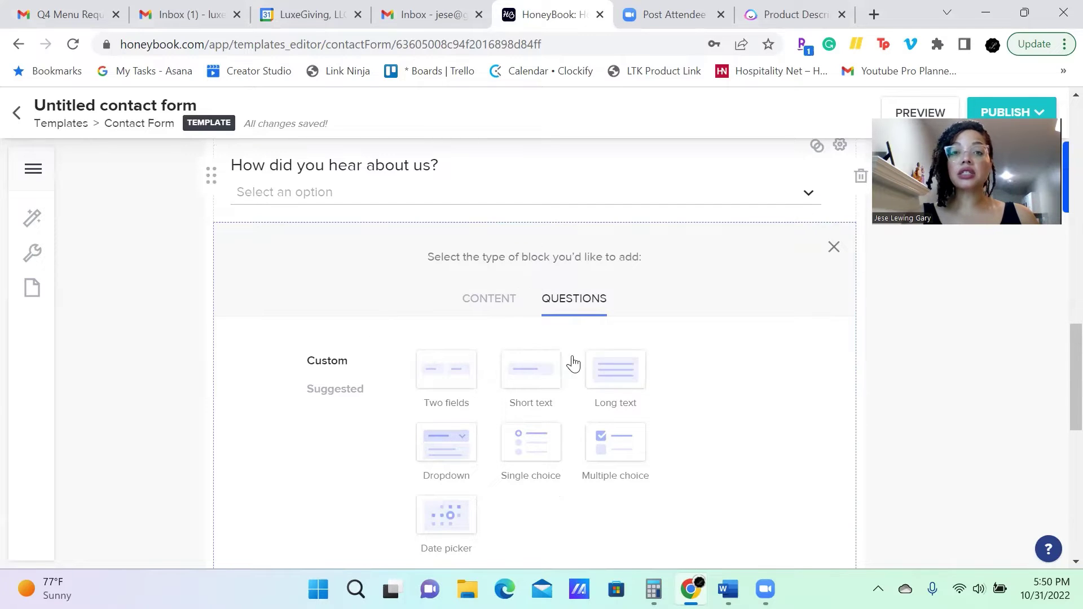
left_click(332, 401)
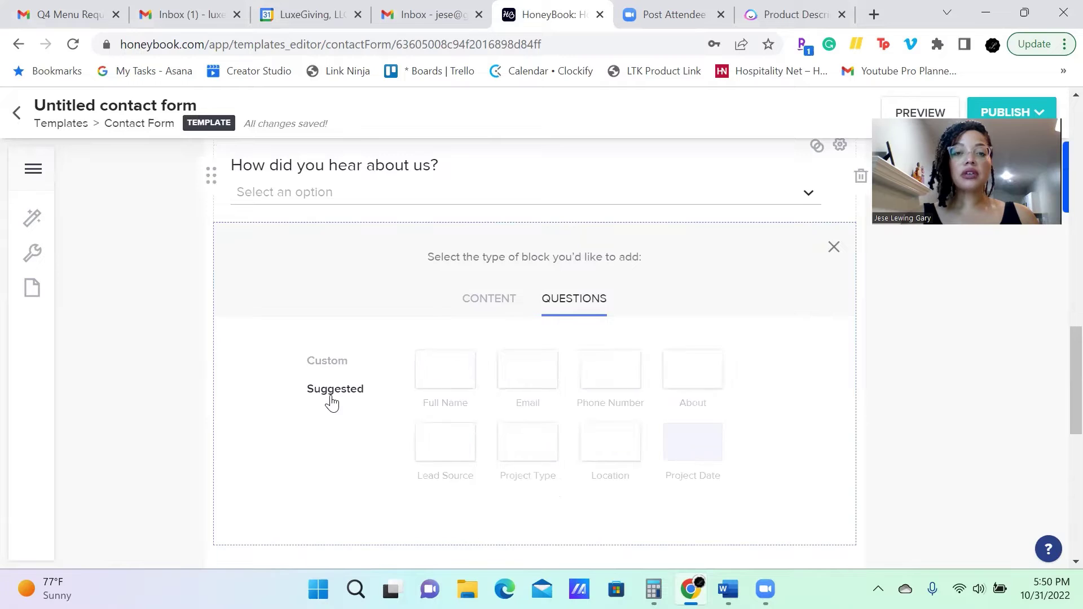
left_click(327, 362)
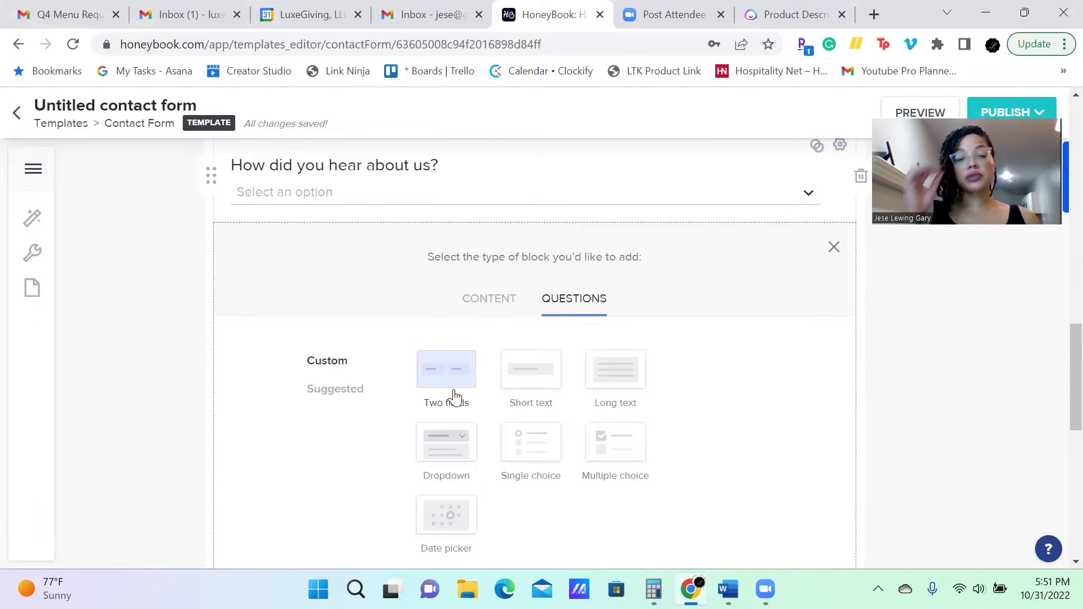
left_click(349, 395)
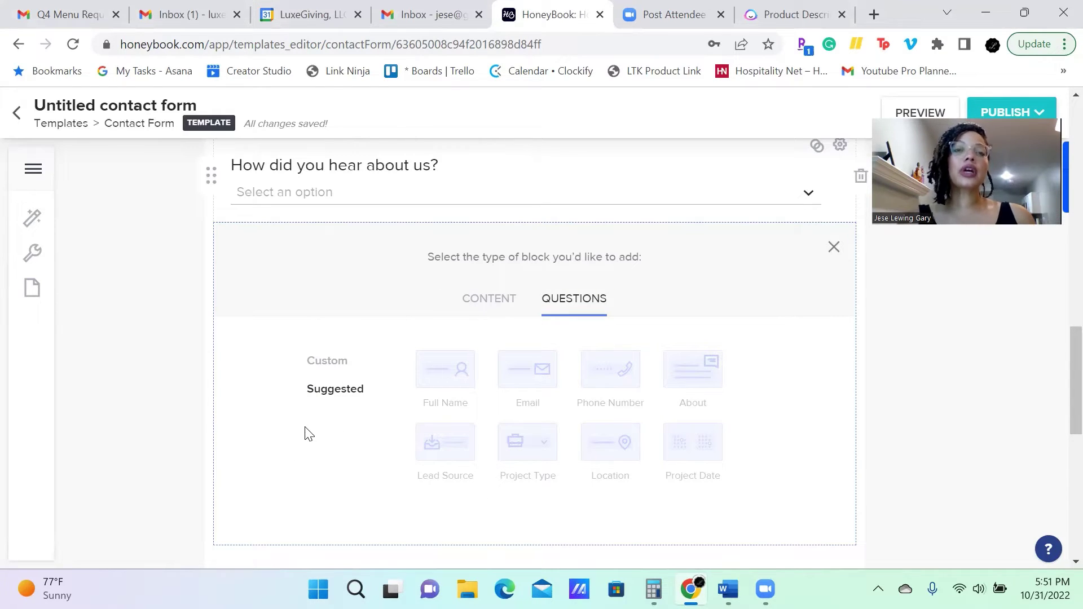
left_click(315, 373)
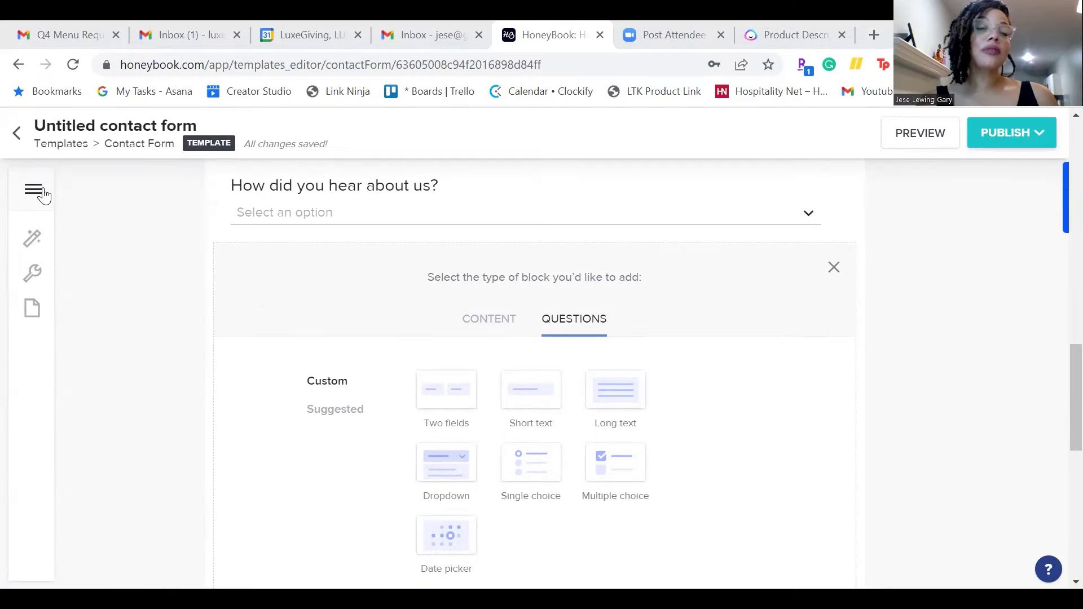
Set the contact form's background color to red #DE3030 in the design colors and close the design options.
left_click(28, 243)
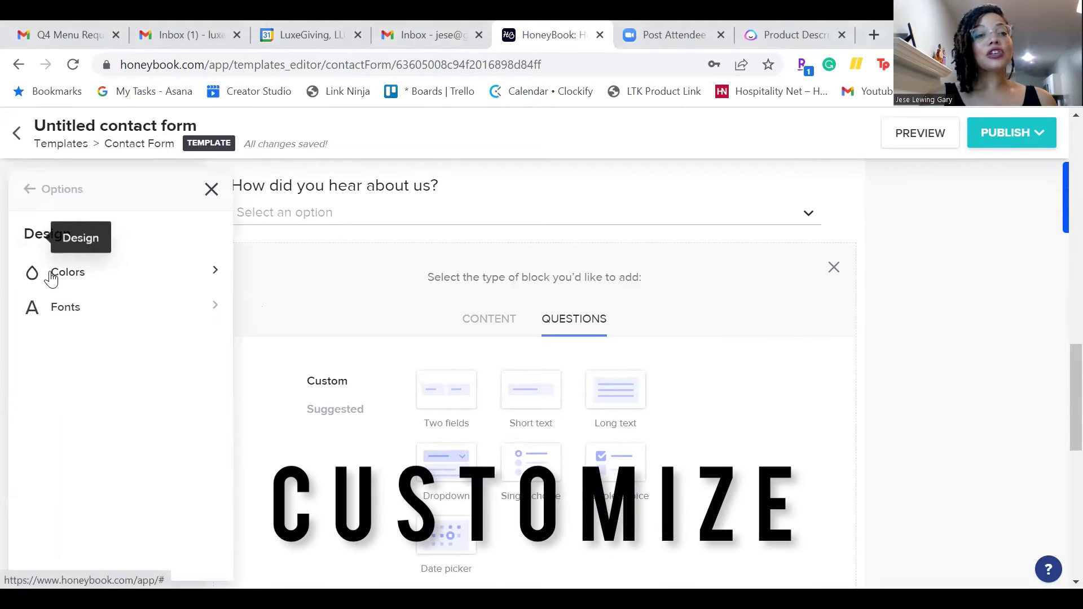
left_click(49, 279)
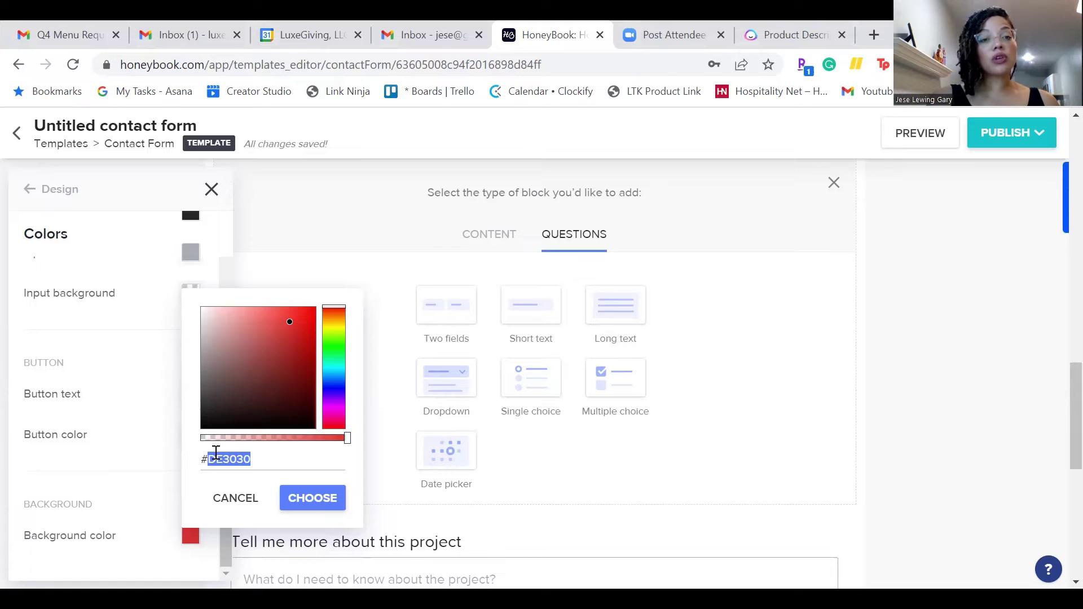
left_click(310, 497)
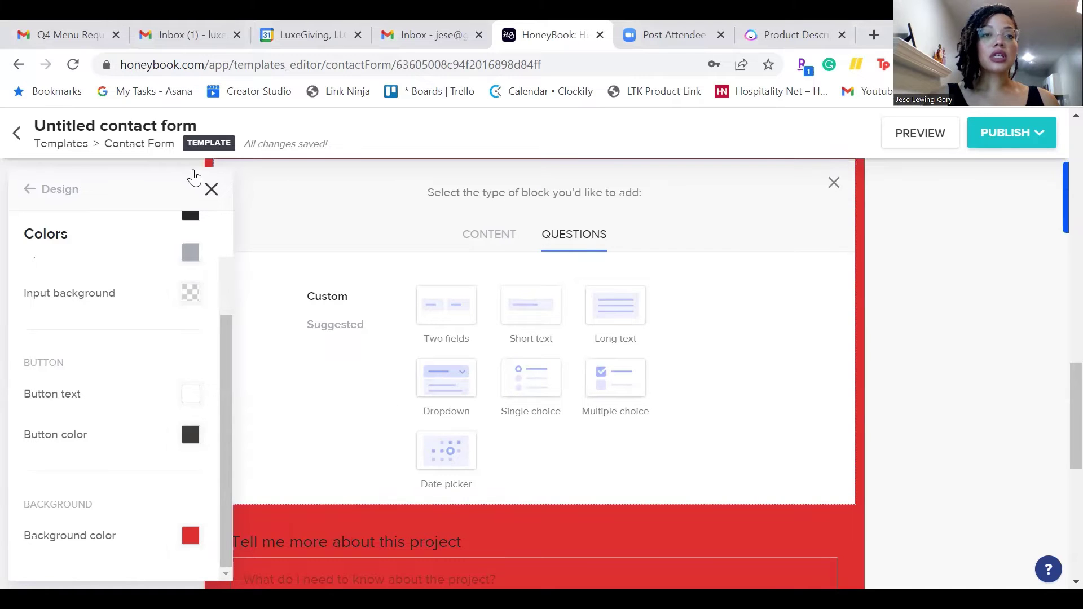
left_click(211, 189)
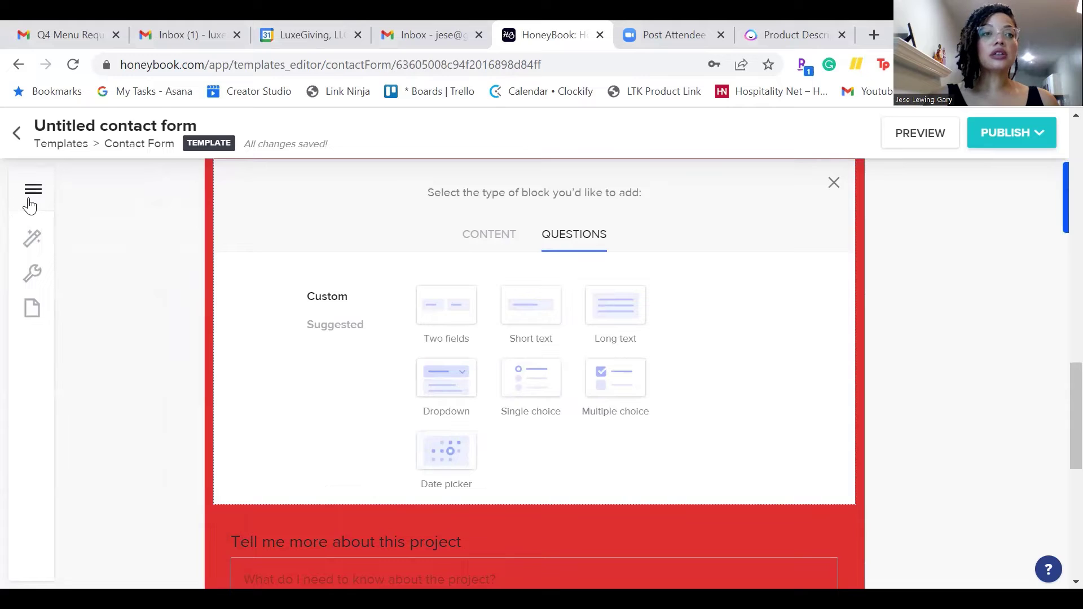
Review the design font and size settings for the form's body and button text.
left_click(32, 239)
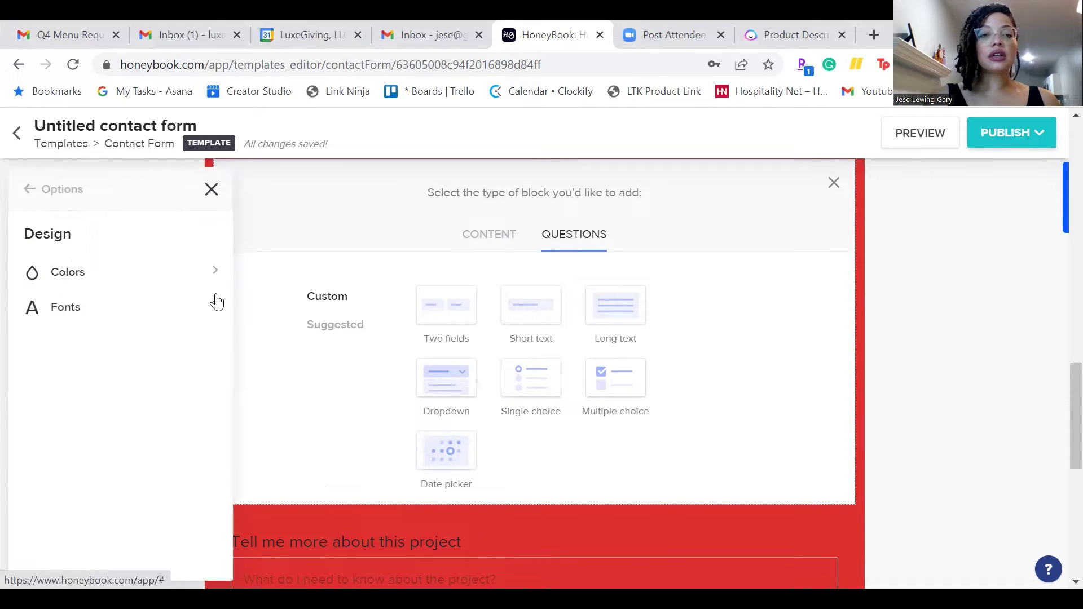
left_click(185, 302)
scroll(135, 388, "down", 3)
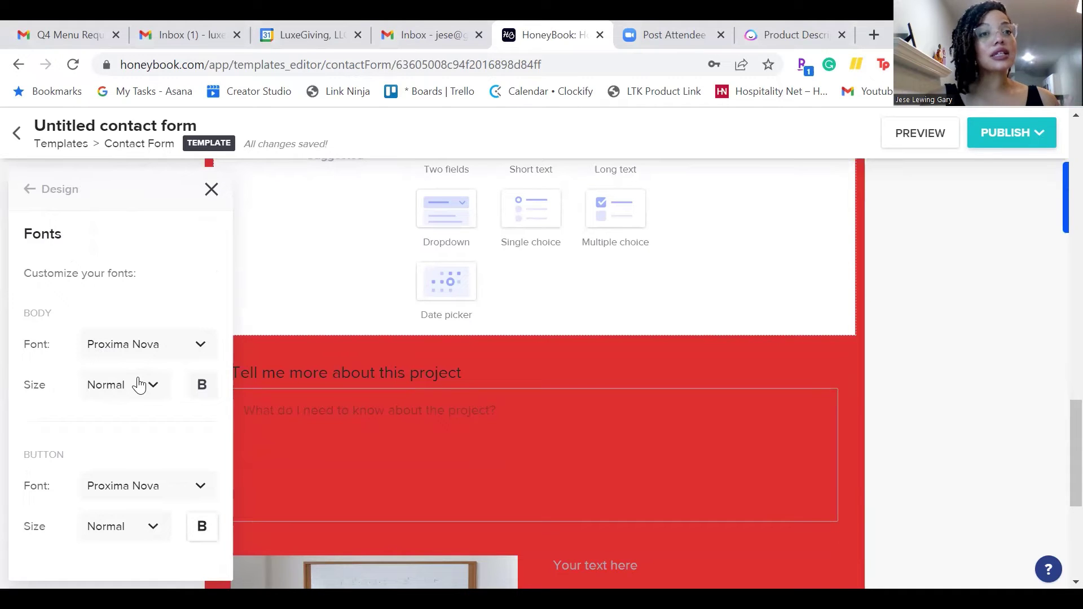
left_click(31, 190)
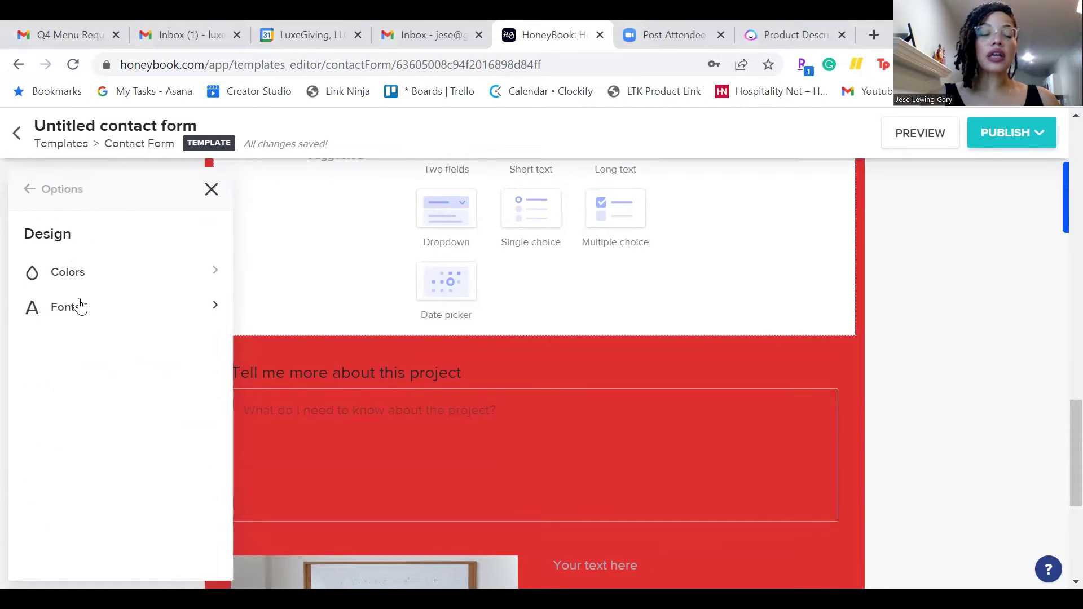